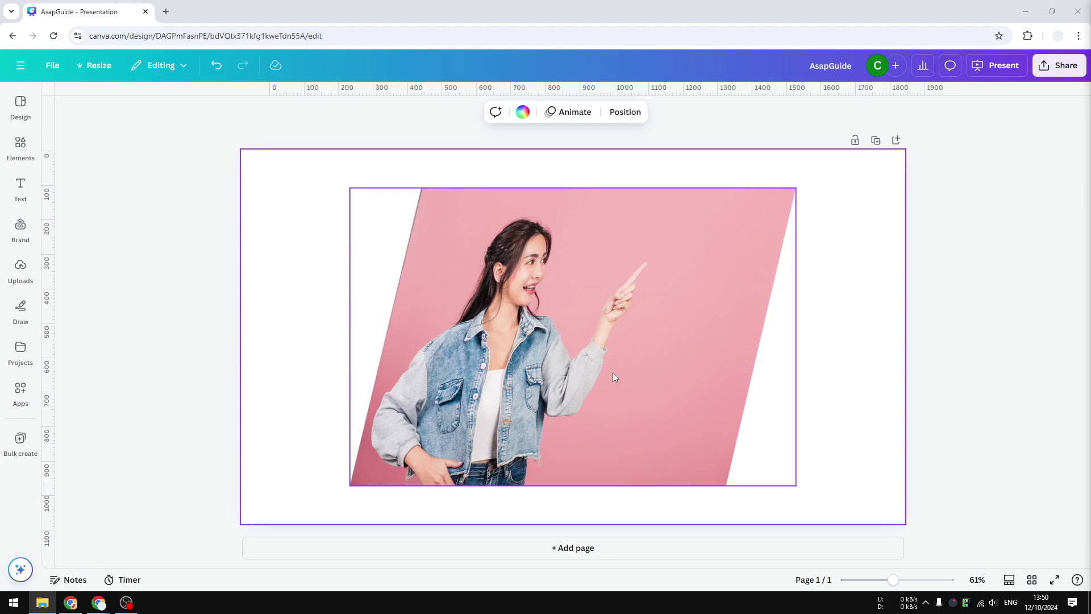
Step: Add a second page and place the smiling foliage woman photo from Recently used
click(19, 390)
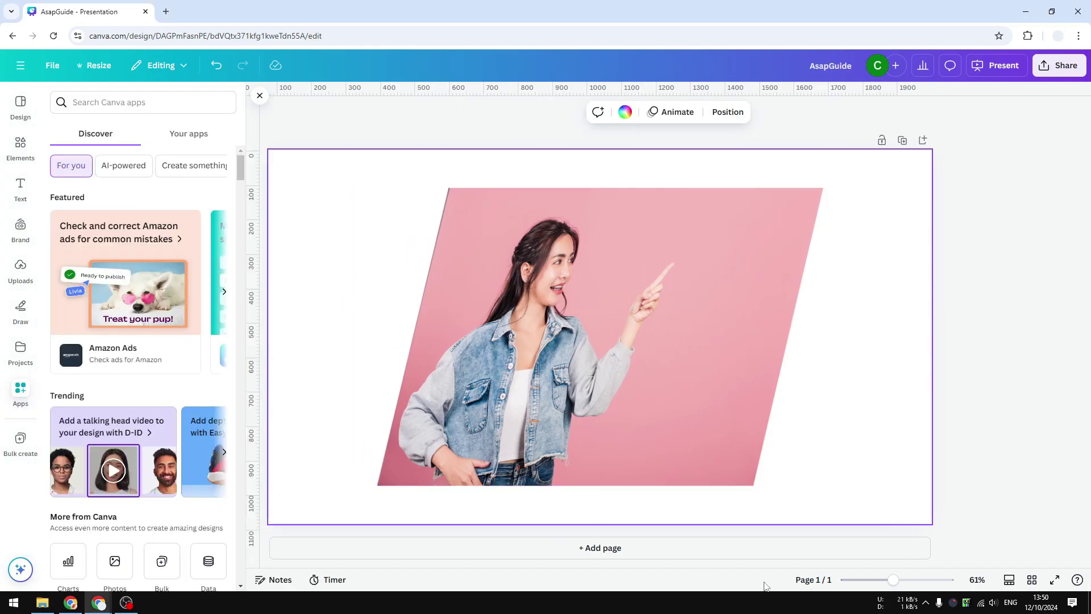
click(611, 550)
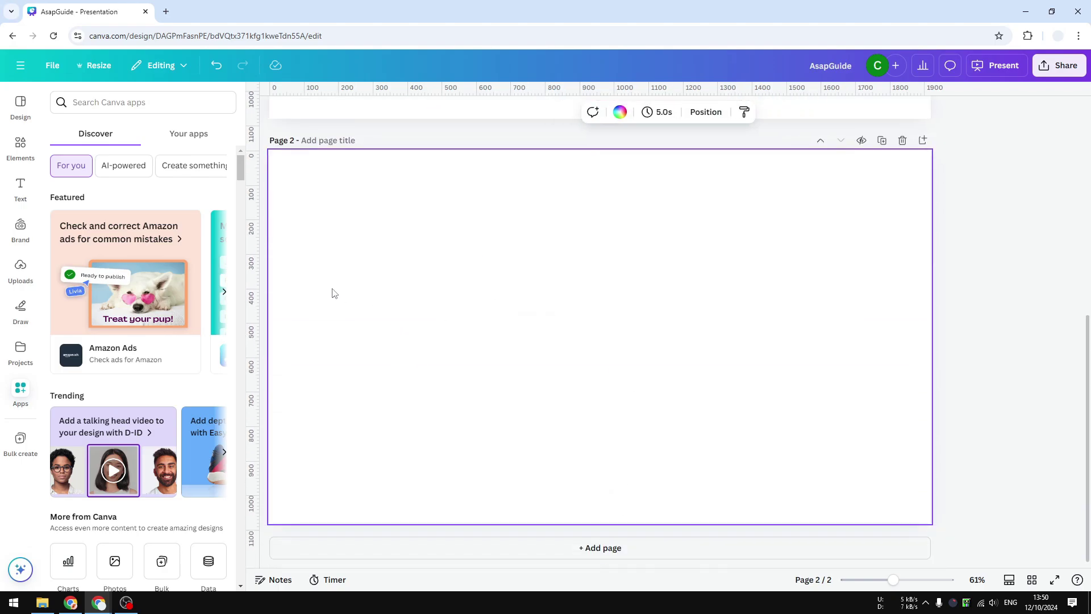
click(21, 147)
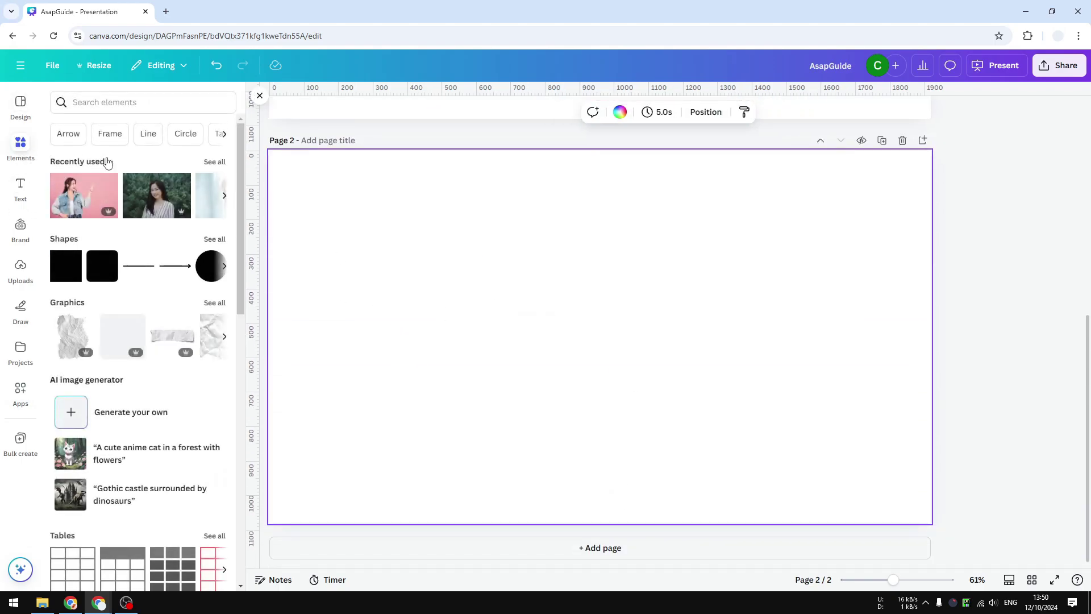
click(157, 197)
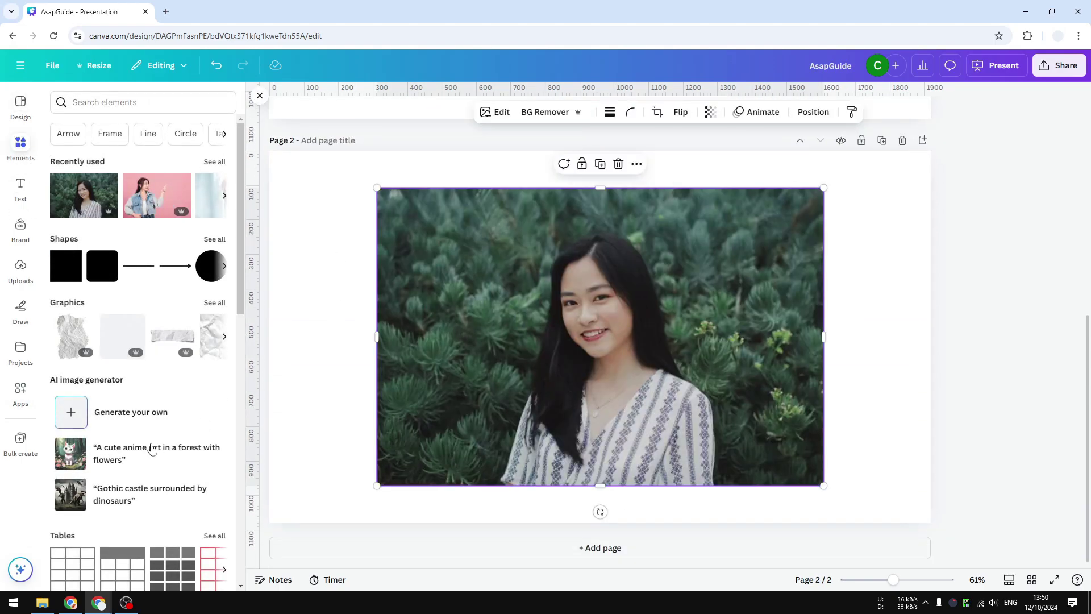
Step: Search Apps for 'Skew Image' and open the Skew Image app
click(22, 394)
click(119, 104)
text(Ske)
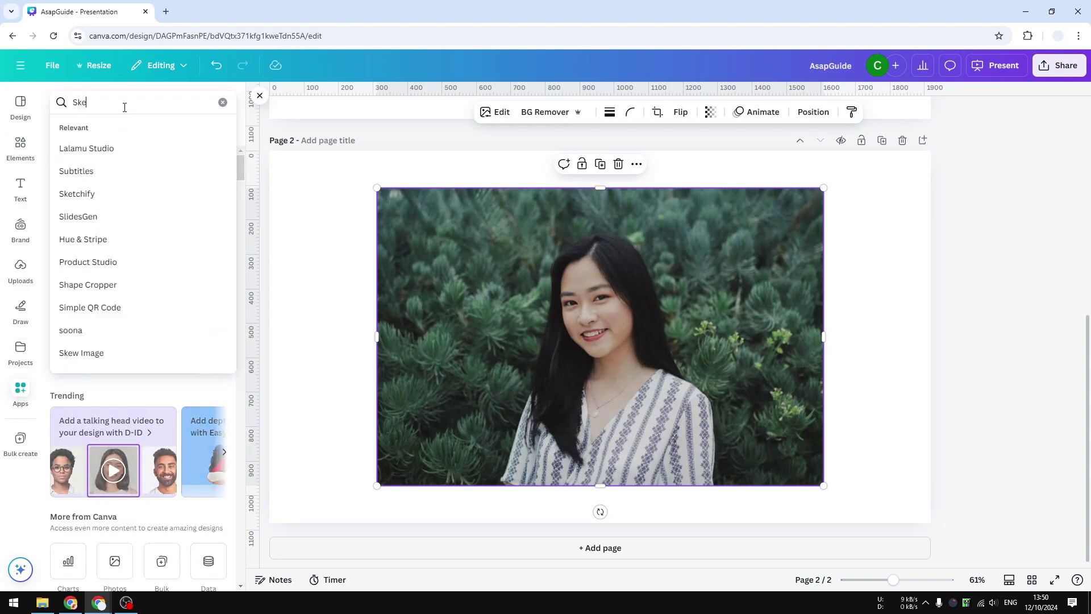
text(w Image)
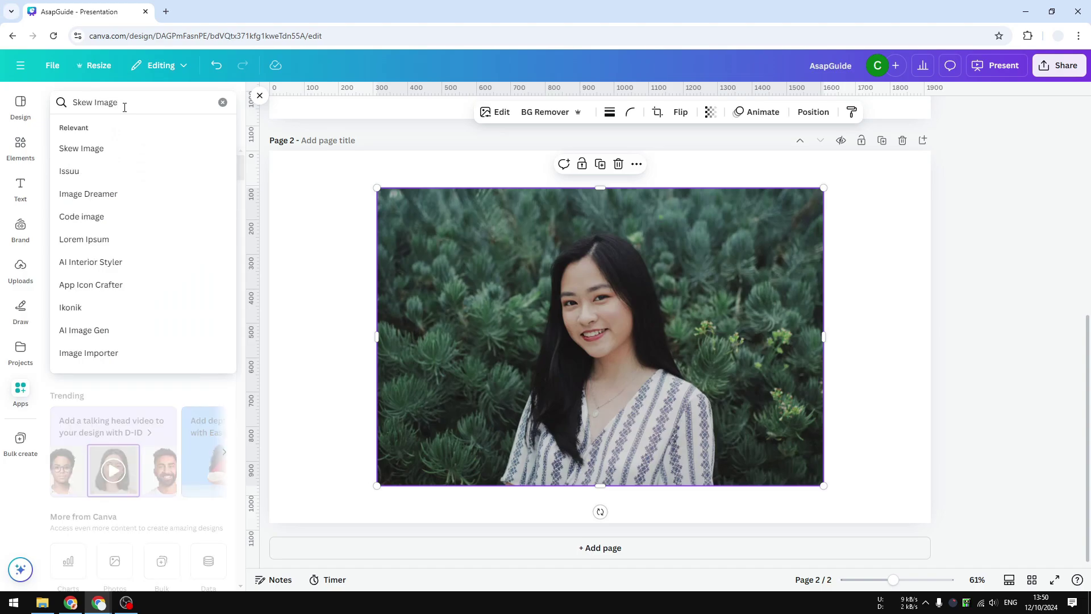
key(Return)
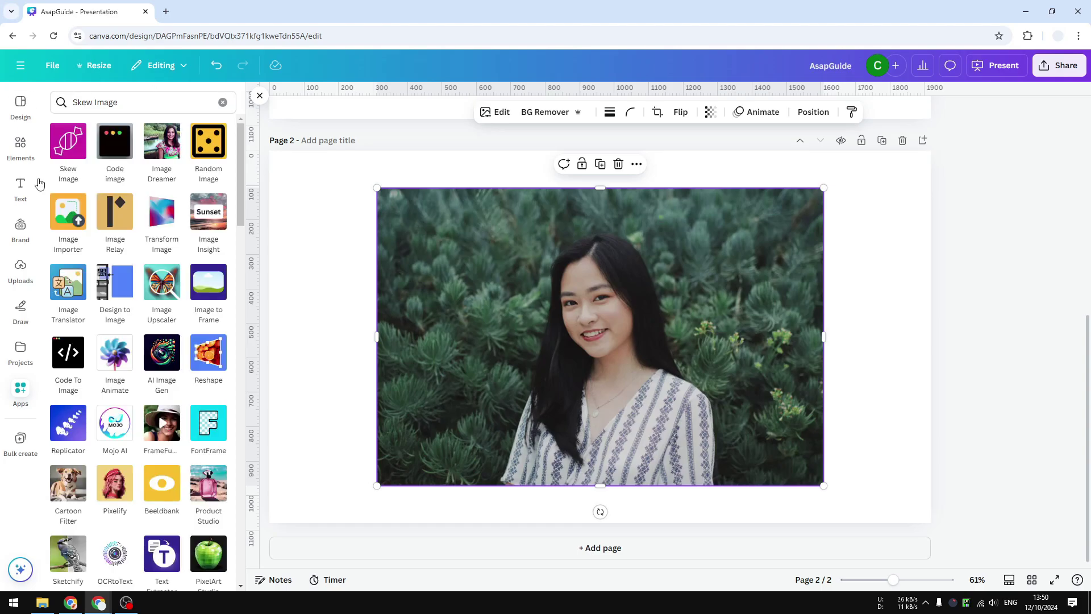
click(66, 150)
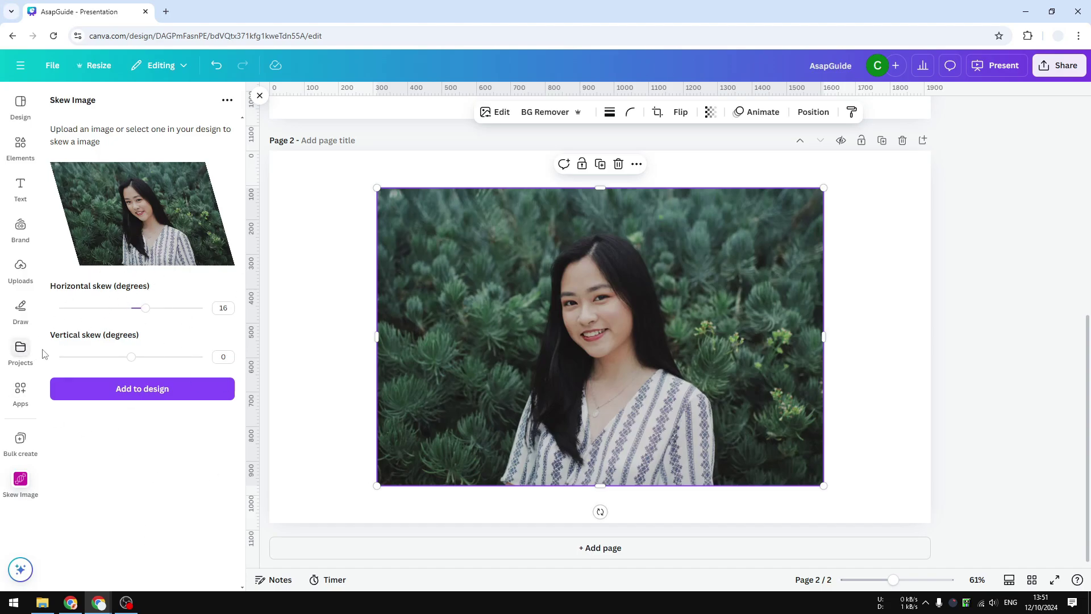
Step: Set the foliage preview's horizontal skew to 30 degrees and vertical skew to -15
mouse_move(146, 311)
mouse_down()
mouse_move(116, 316)
mouse_move(158, 309)
mouse_up()
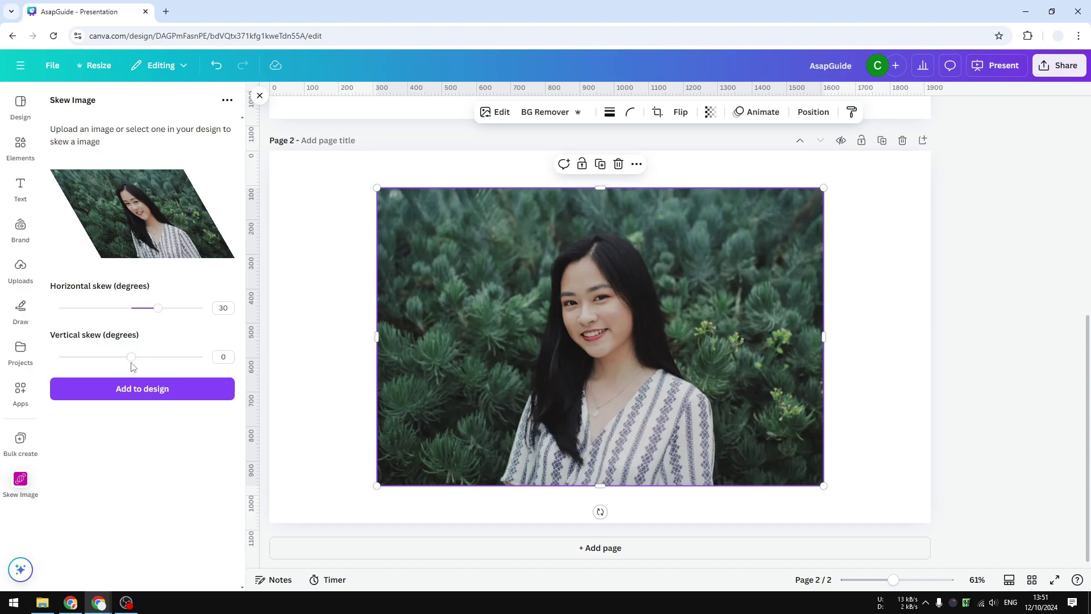
drag(131, 357, 118, 358)
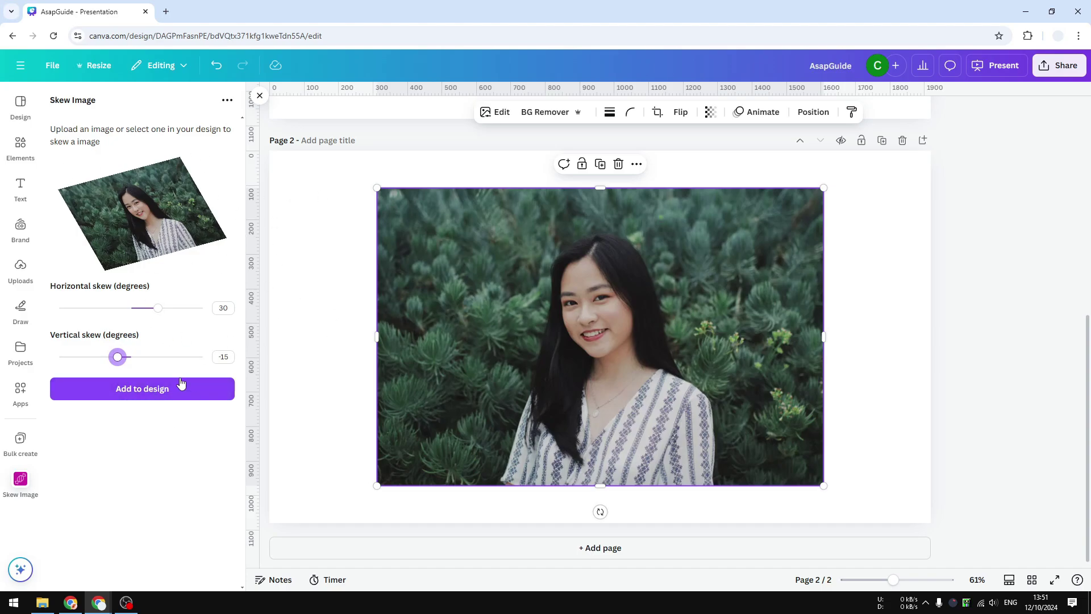
Step: Add the skewed foliage copy to page 2 and delete the original photo behind it
click(152, 392)
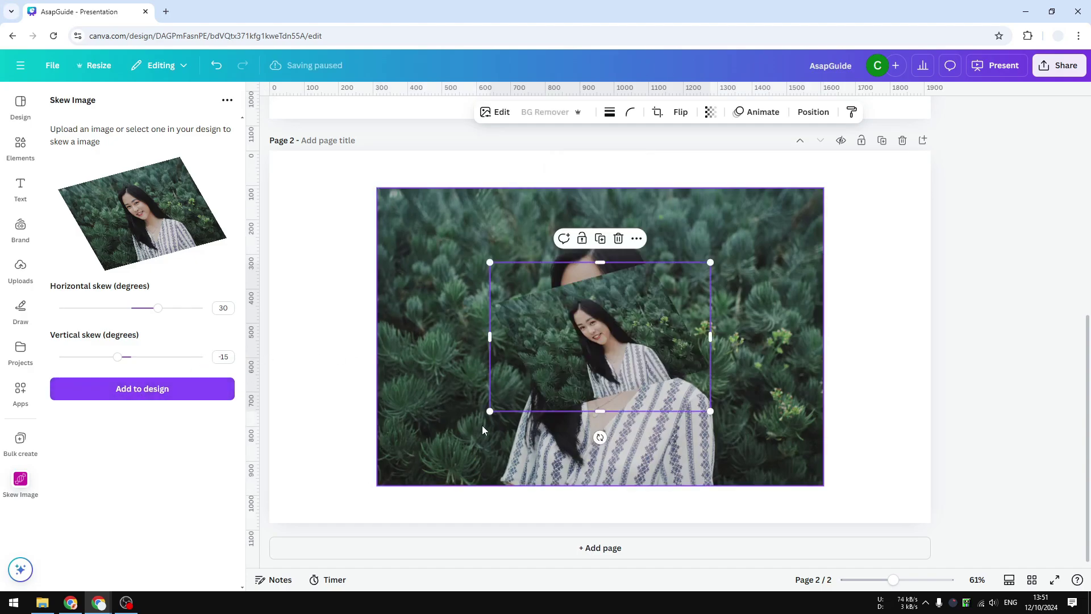
click(452, 439)
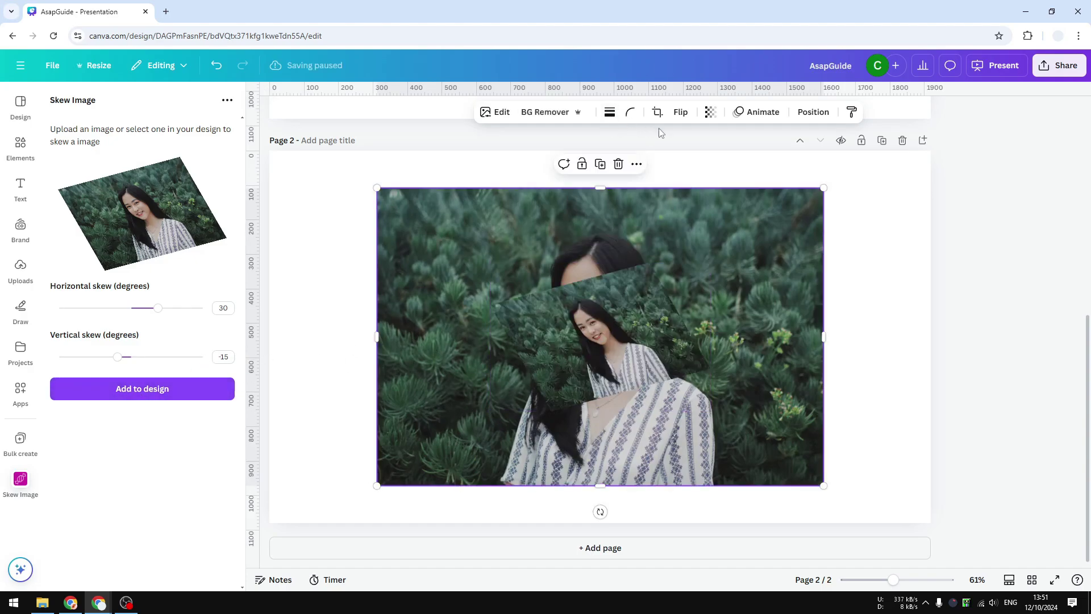
click(618, 163)
click(626, 334)
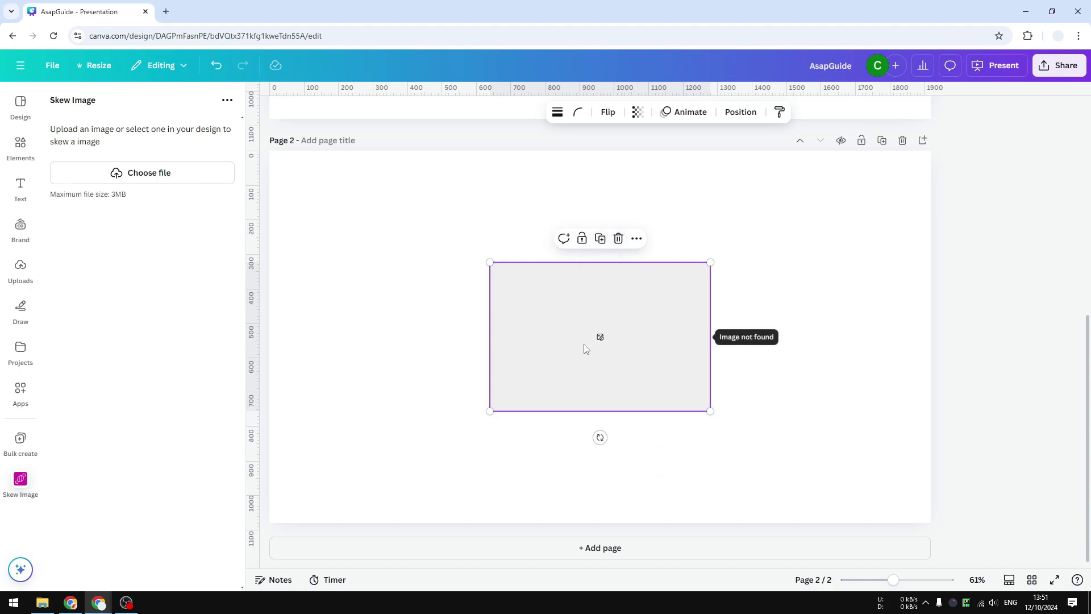
Step: Add a third page holding the pink-background pointing woman photo
click(599, 548)
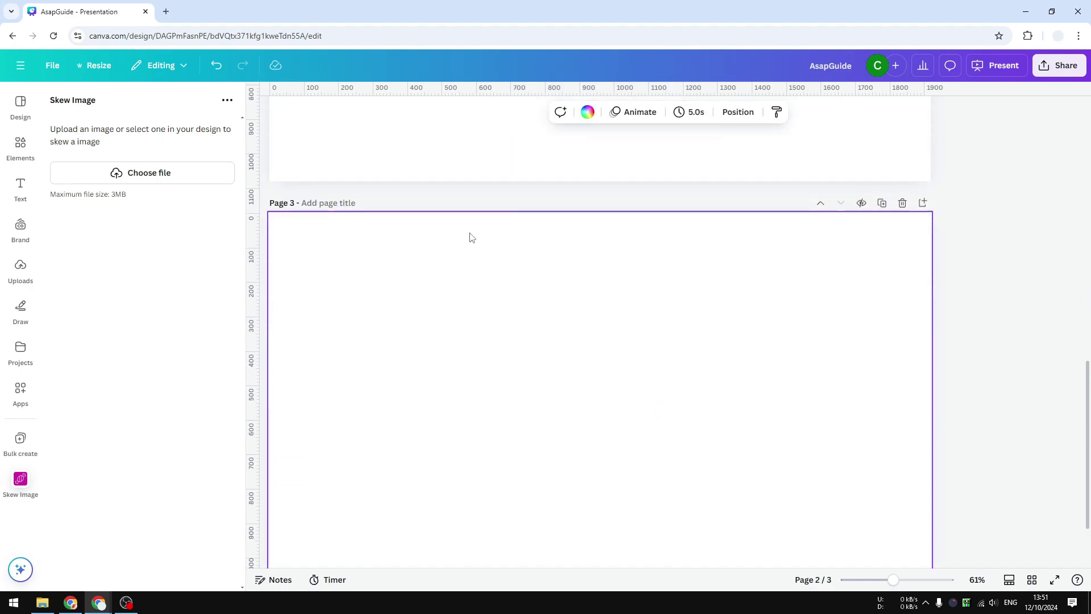
click(20, 146)
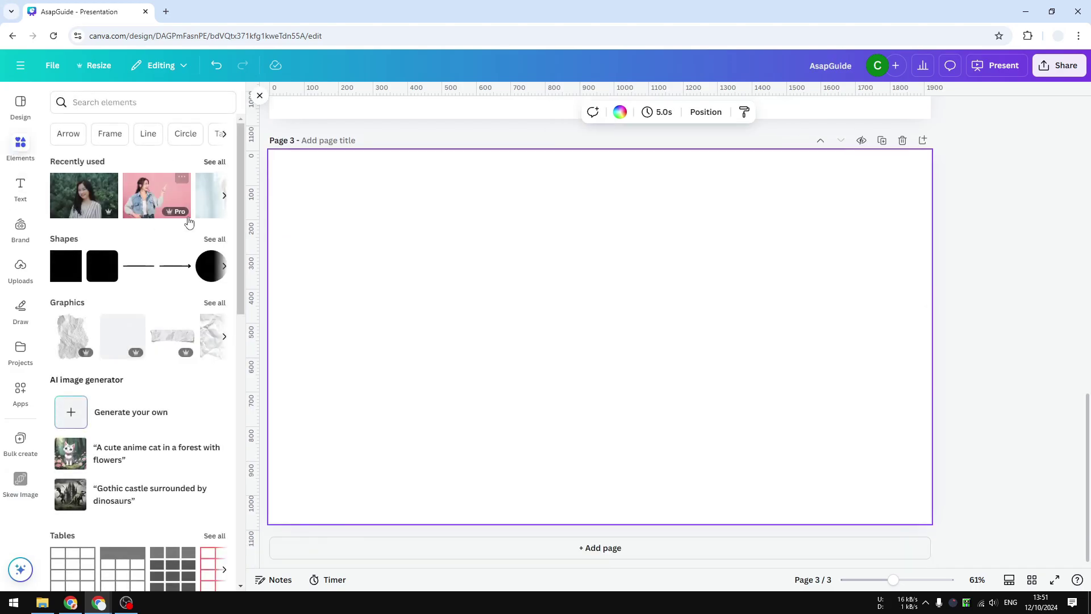
click(156, 196)
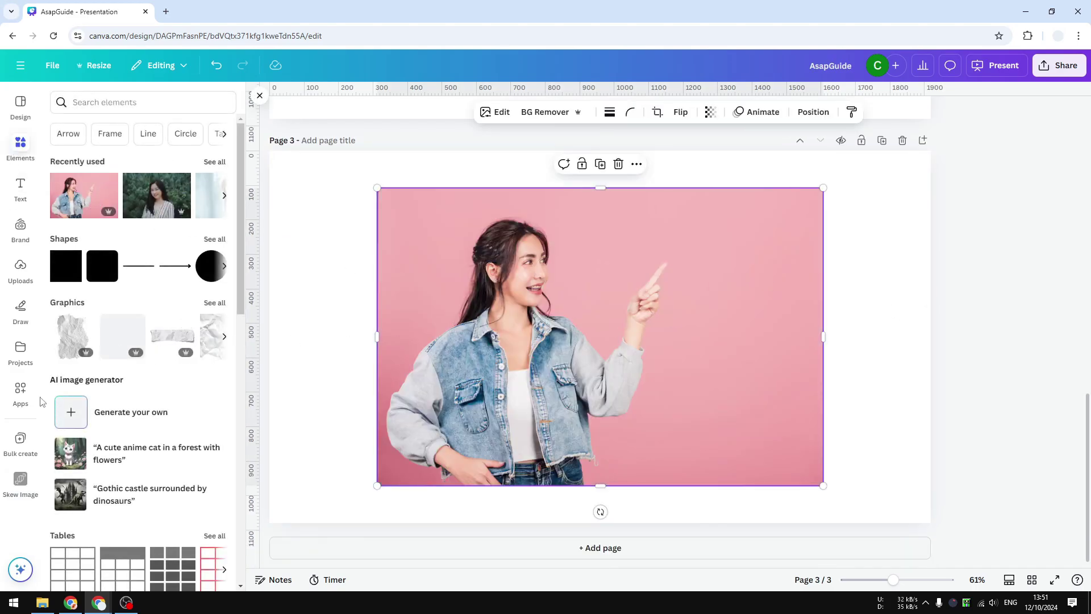
Step: Replace the Apps search text with 'Reshape' and run the search
click(16, 399)
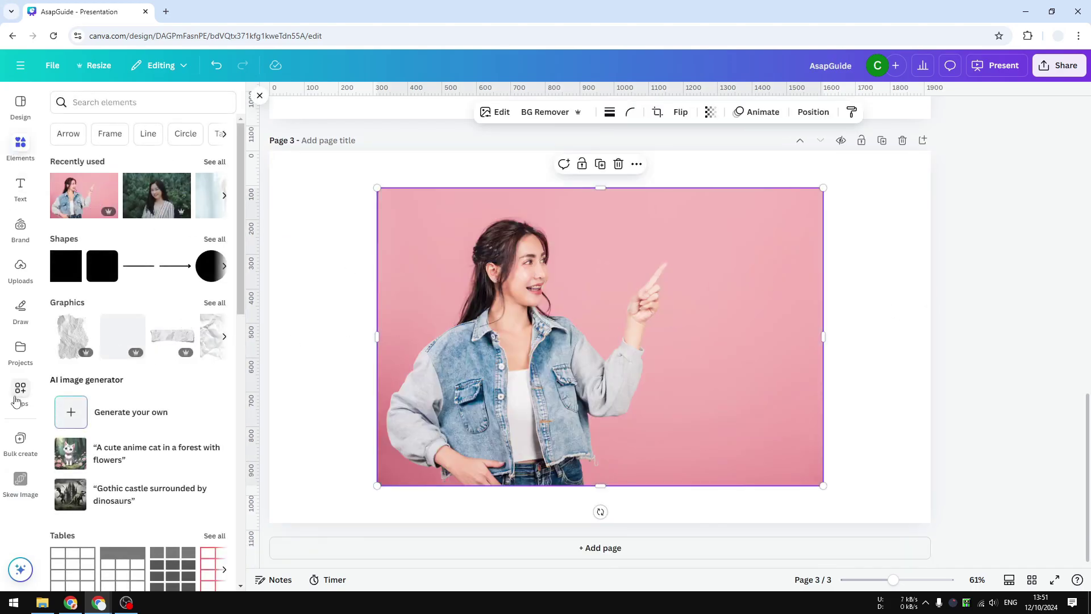
click(120, 106)
key(ctrl+a)
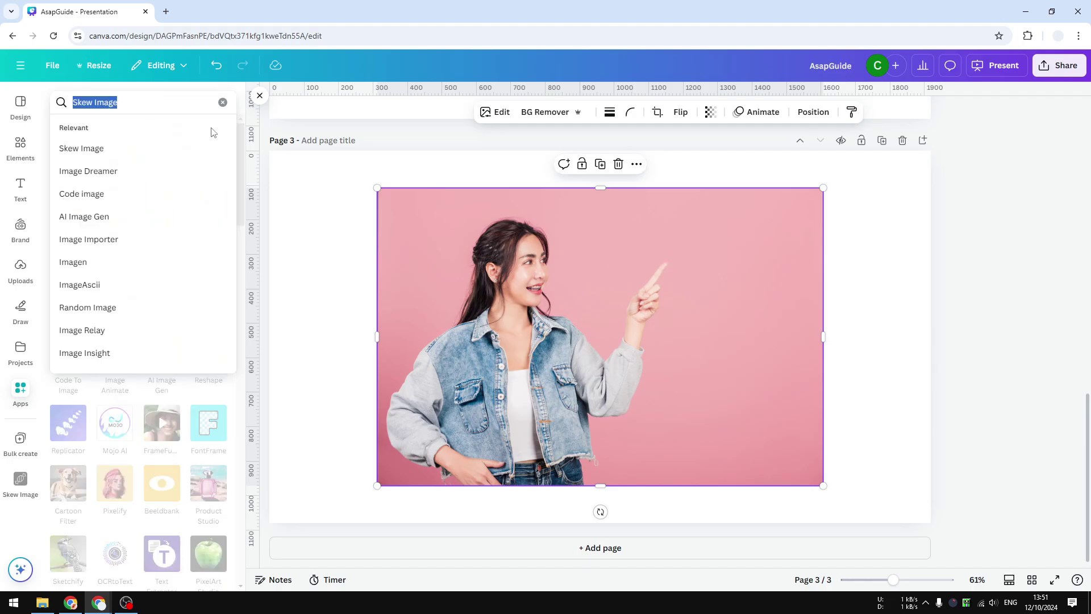
text(Reshape)
key(Return)
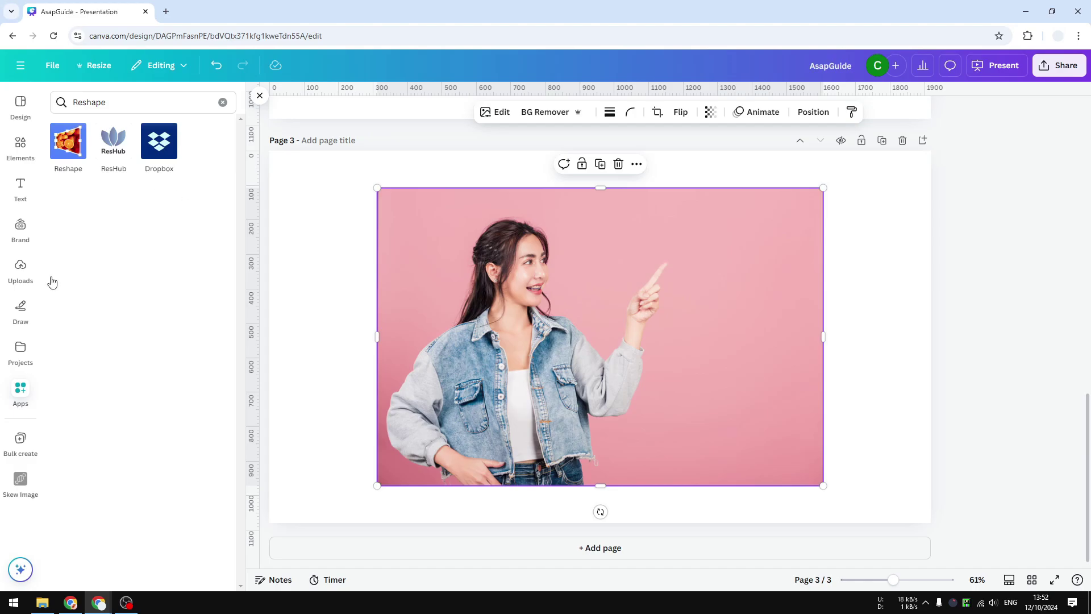
Step: In Reshape's Skew mode, drag the top-left and bottom-right points inward
click(67, 153)
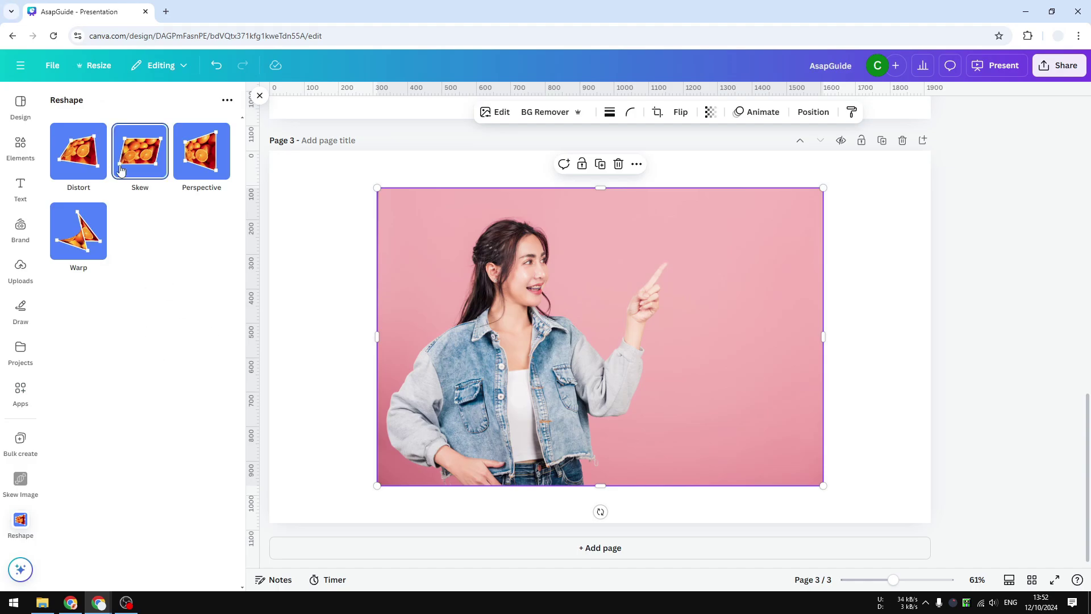
click(143, 161)
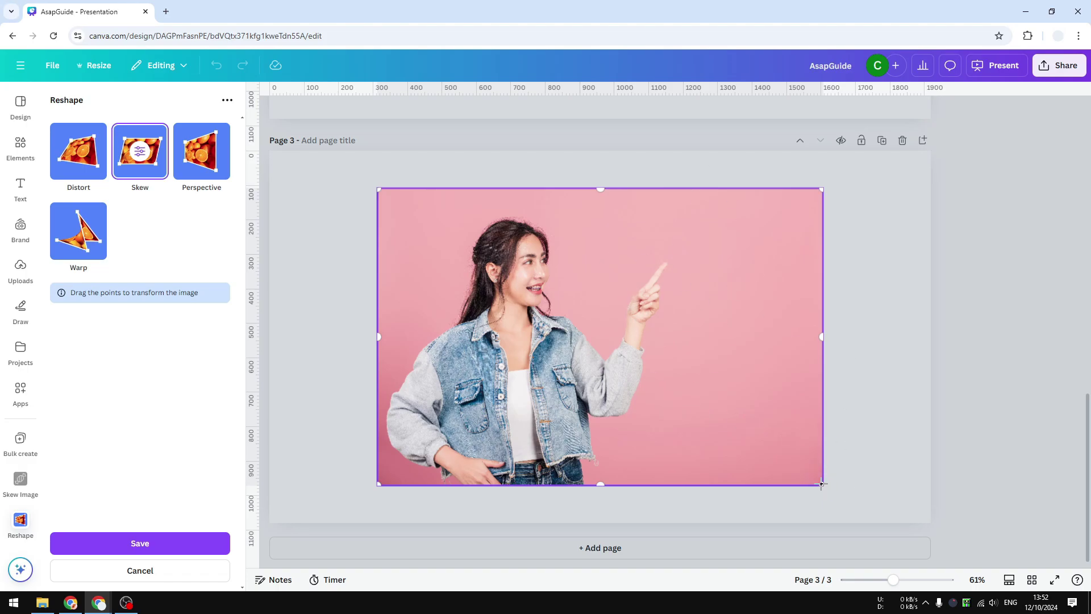
drag(822, 484, 797, 484)
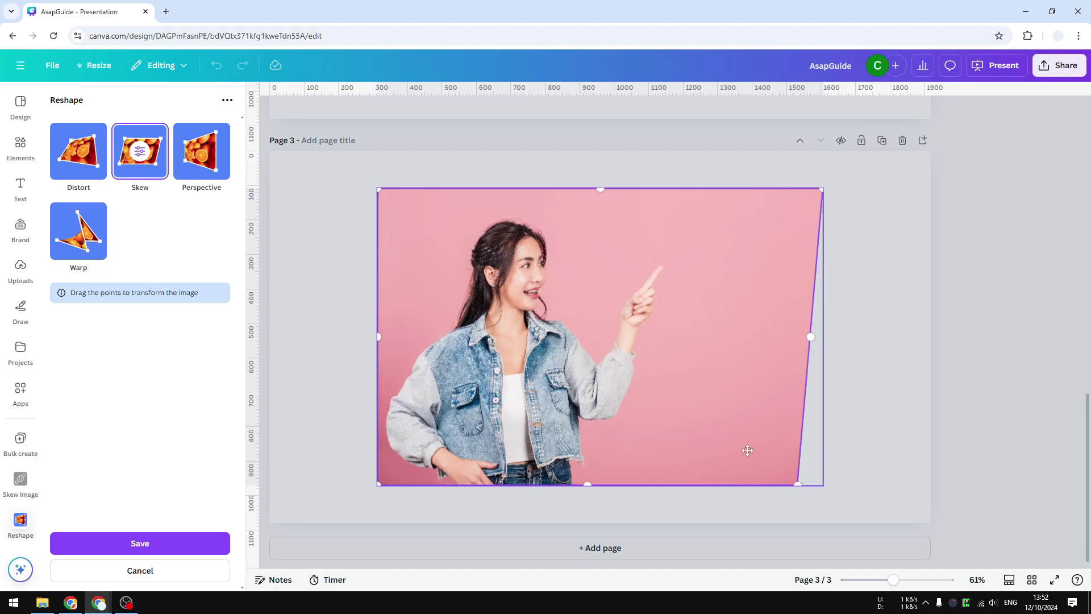
drag(377, 190, 451, 187)
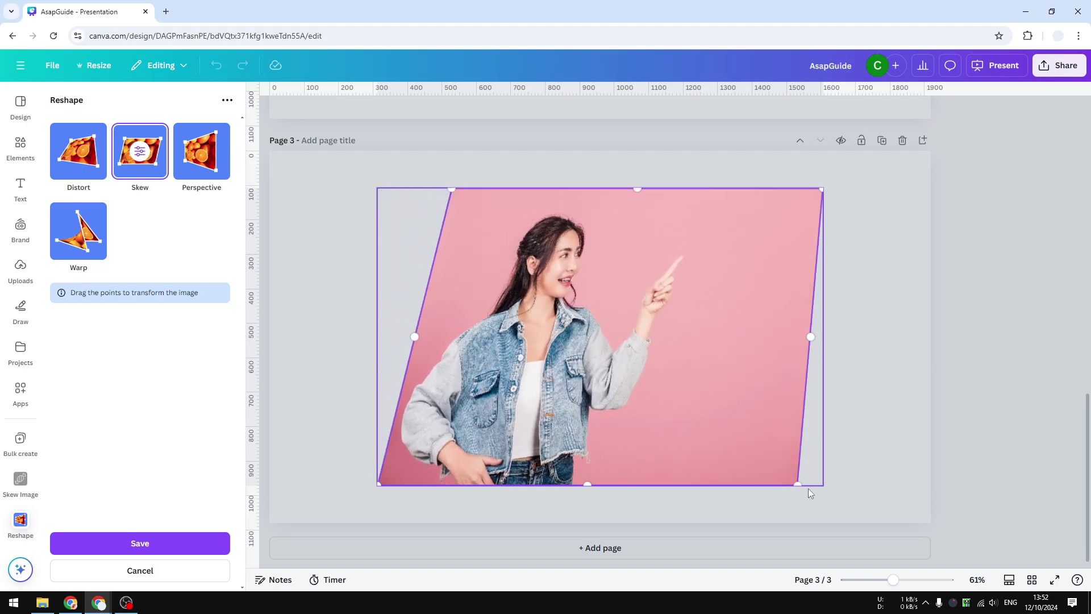
drag(796, 484, 764, 482)
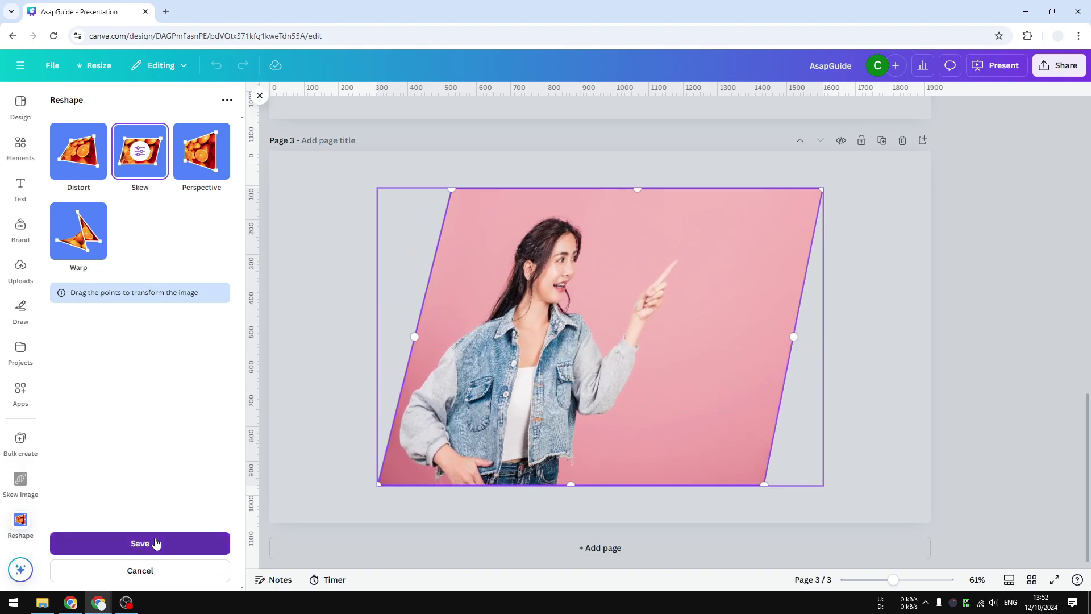
Step: Save the parallelogram skew onto the pink photo and deselect it
click(157, 543)
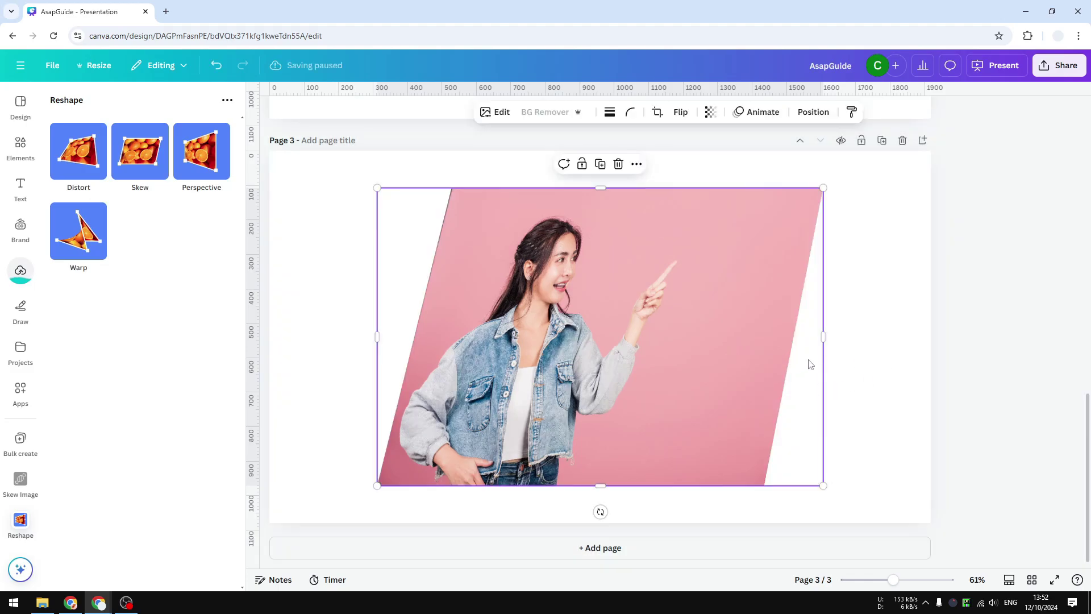
click(856, 347)
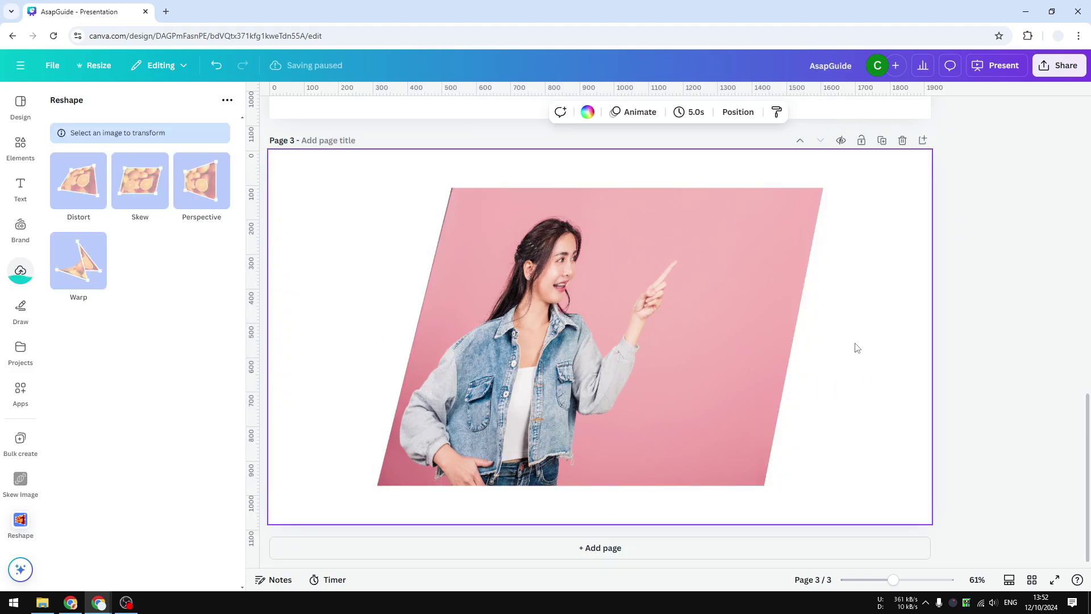